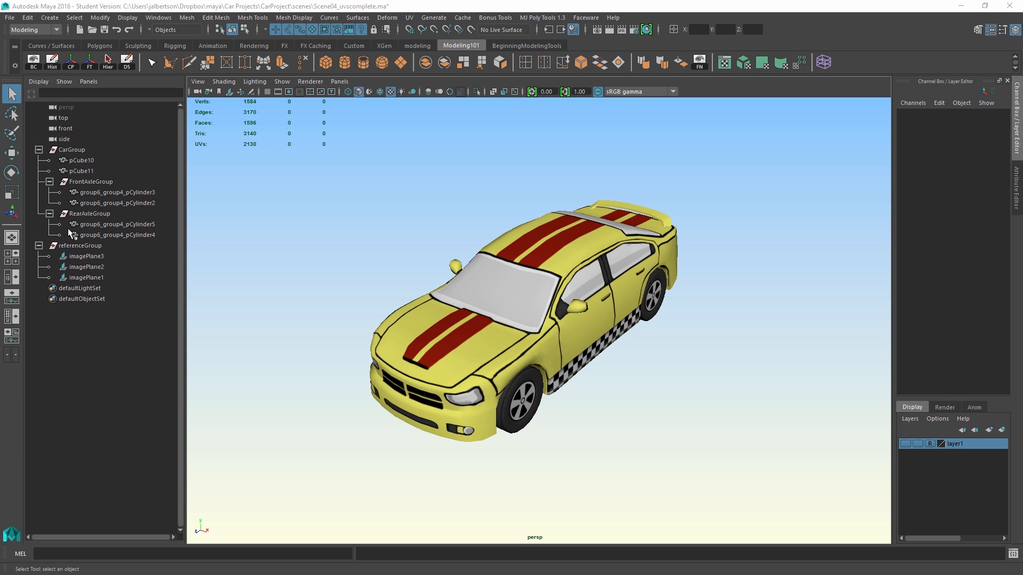
alt+drag(281, 245, 331, 247)
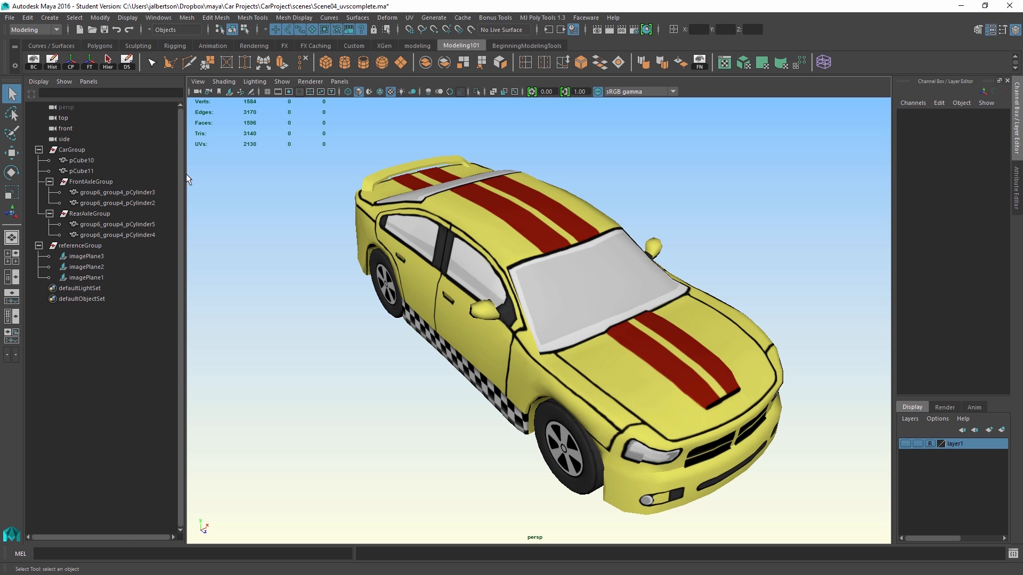
drag(186, 174, 193, 174)
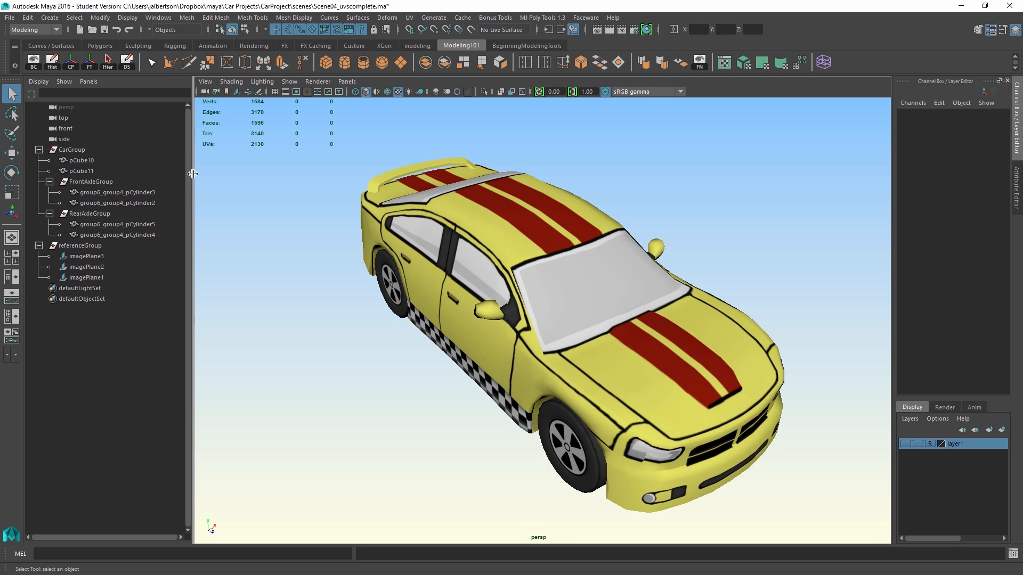
alt+drag(337, 276, 359, 275)
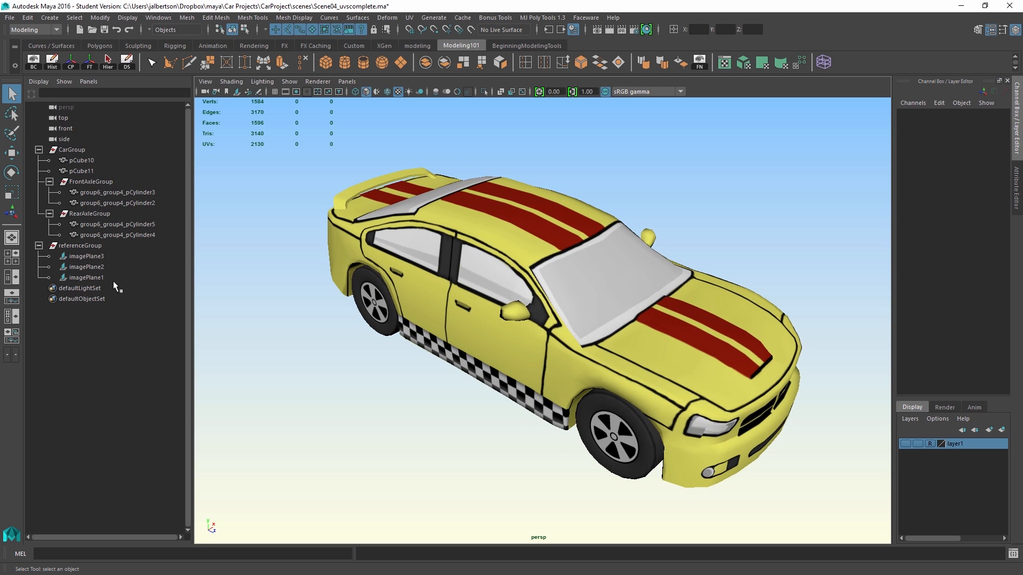
alt+drag(337, 257, 211, 255)
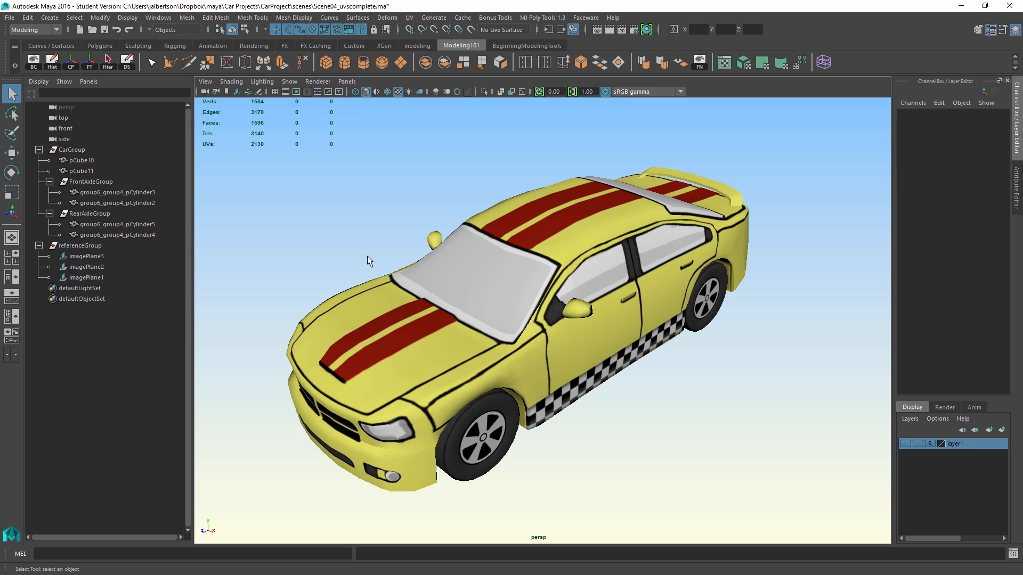
alt+middle_drag(366, 255, 364, 238)
alt+drag(264, 221, 237, 215)
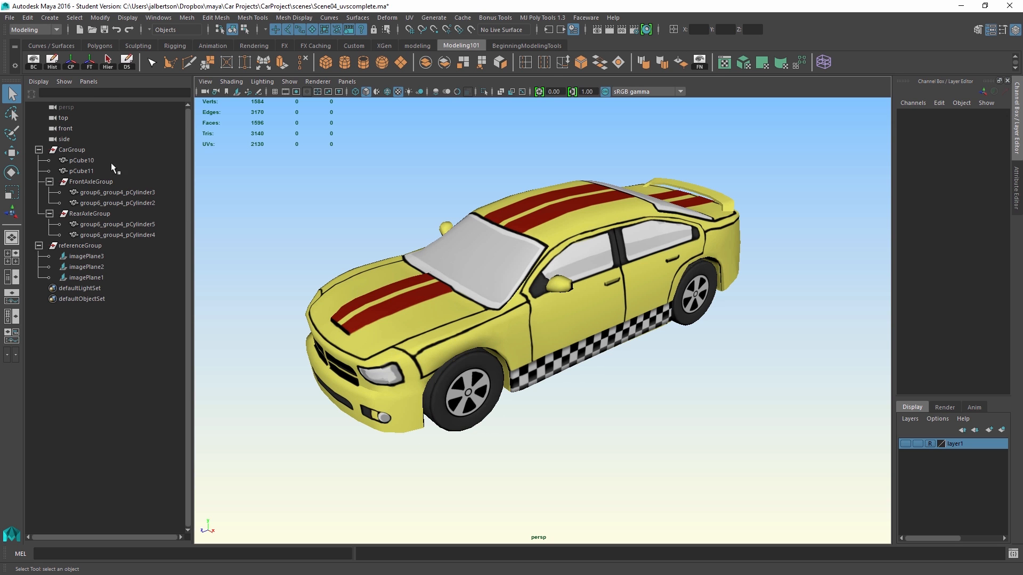
Try moving the whole CarGroup freely in the scene, and undo the move.
click(71, 150)
scroll(469, 256, down, 2)
key(w)
scroll(490, 289, down, 3)
drag(543, 297, 678, 256)
key(ctrl+z)
scroll(712, 258, down, 1)
alt+right_drag(679, 256, 762, 290)
alt+drag(763, 290, 770, 294)
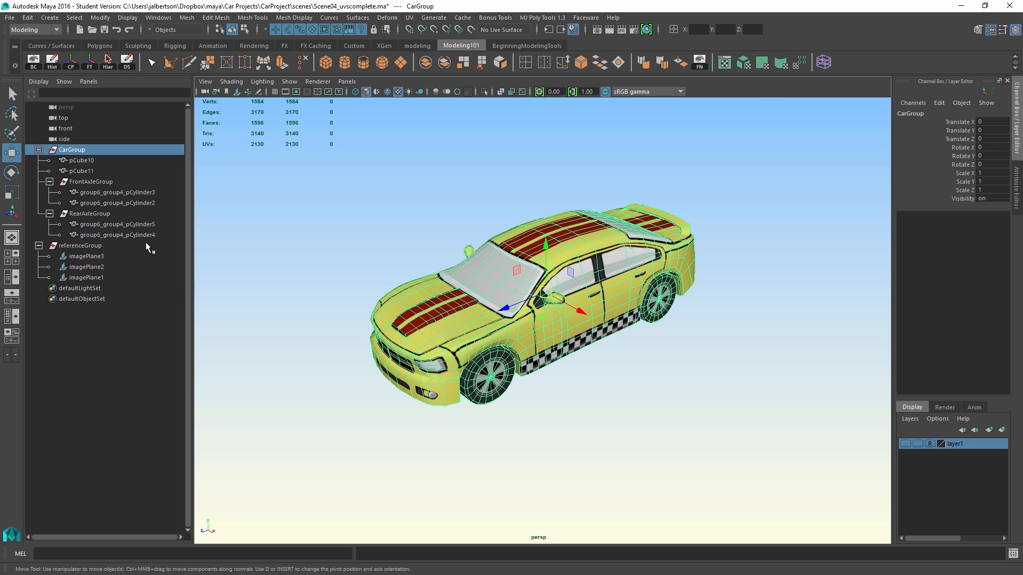
Select the front and rear axle groups together, and inspect RearAxleGroup alone from underneath and beside the car.
click(102, 182)
ctrl+click(110, 213)
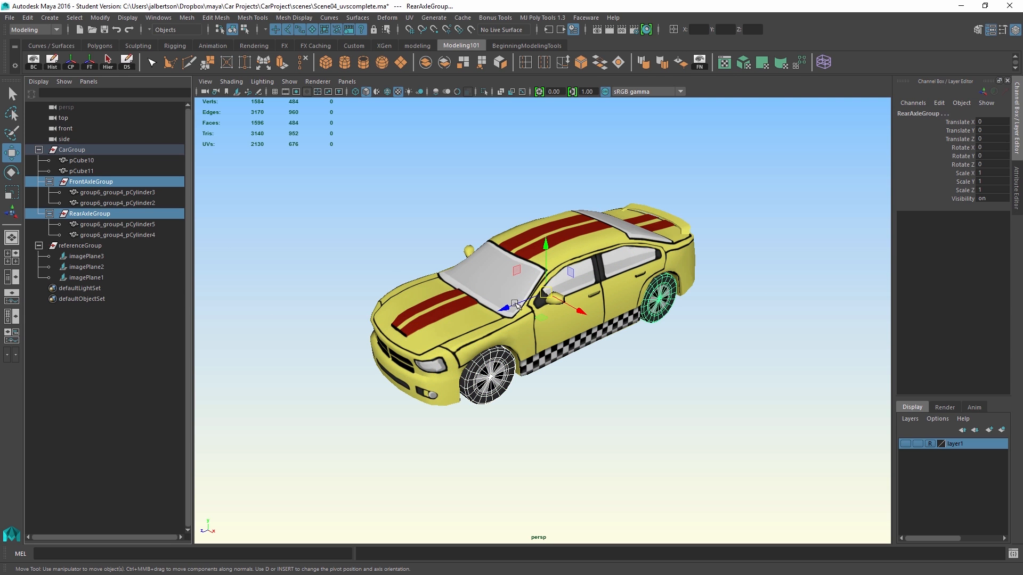
click(176, 234)
click(142, 209)
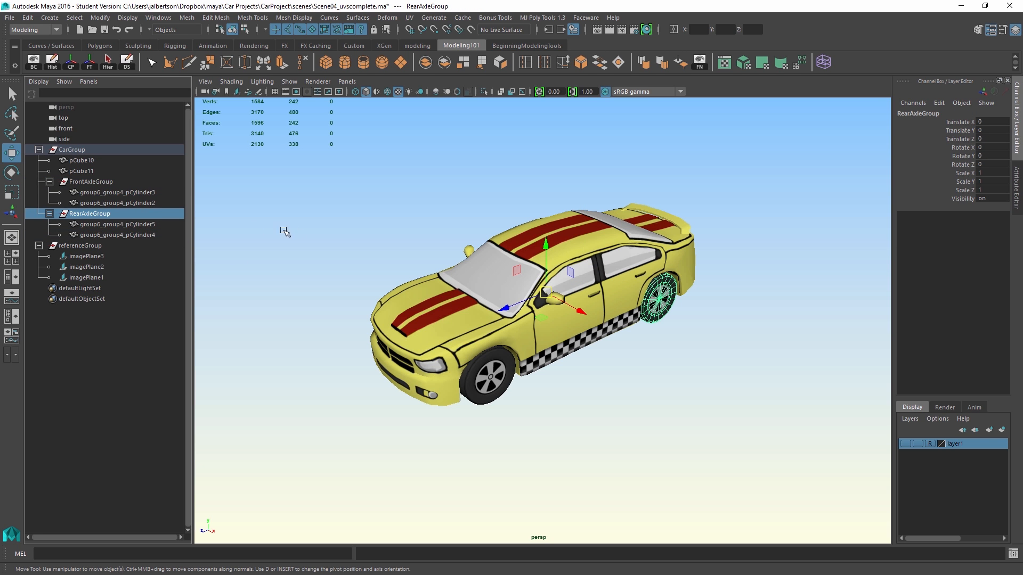
alt+drag(350, 248, 327, 235)
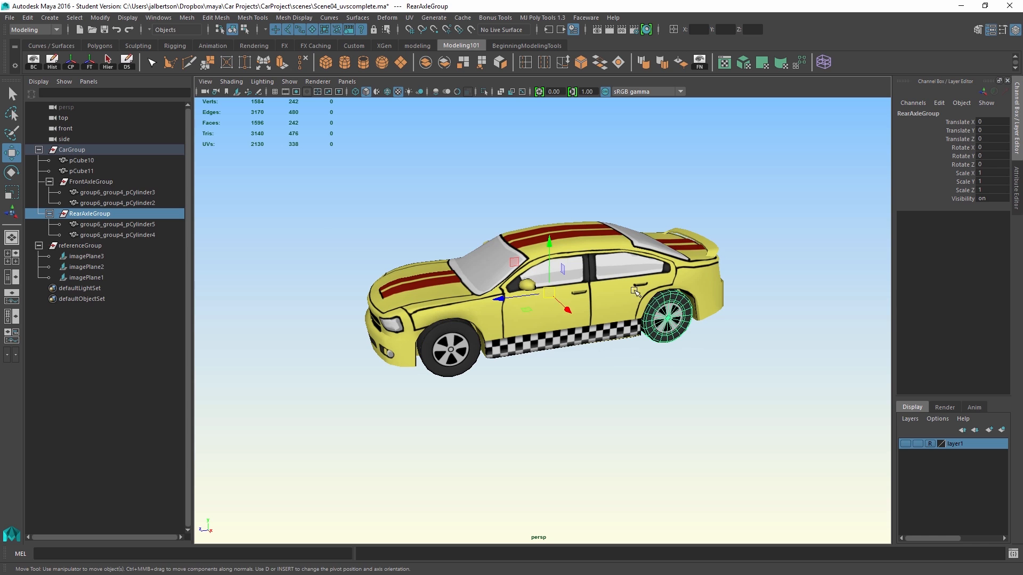
alt+drag(647, 286, 655, 342)
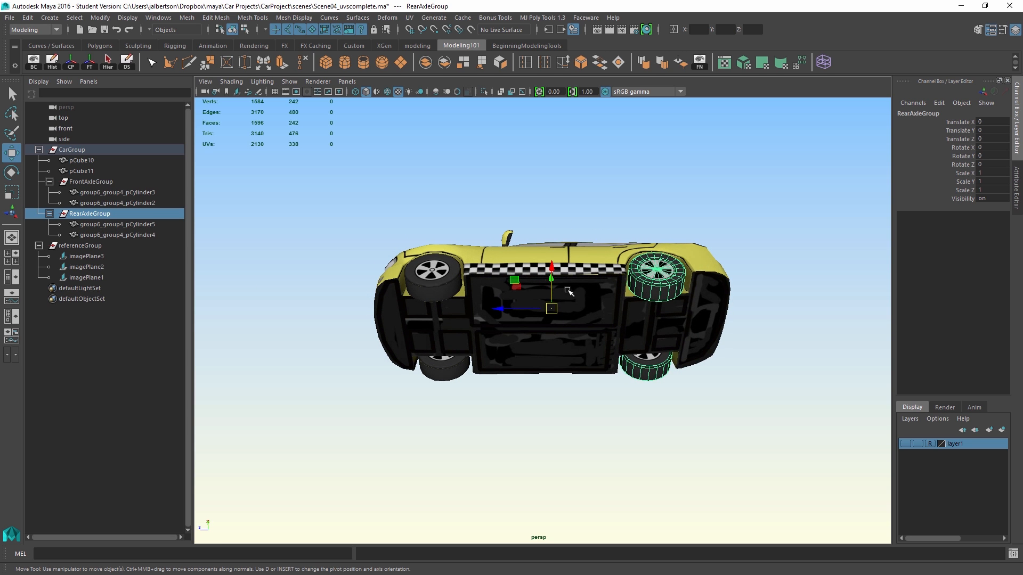
alt+drag(344, 273, 300, 351)
alt+drag(376, 291, 723, 365)
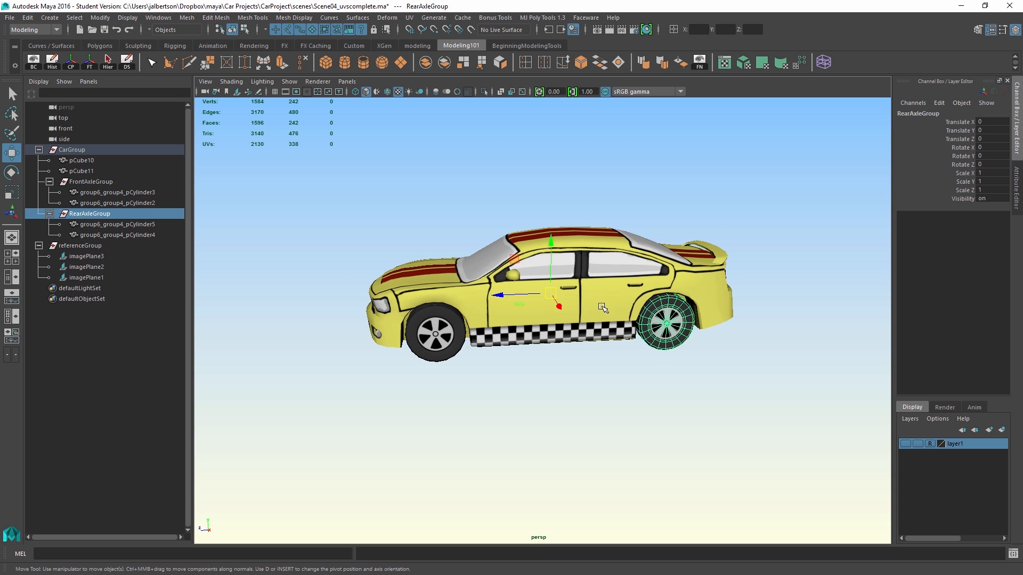
Try rotating RearAxleGroup around X about its off-axle pivot, and undo the rotation.
key(e)
drag(542, 247, 530, 298)
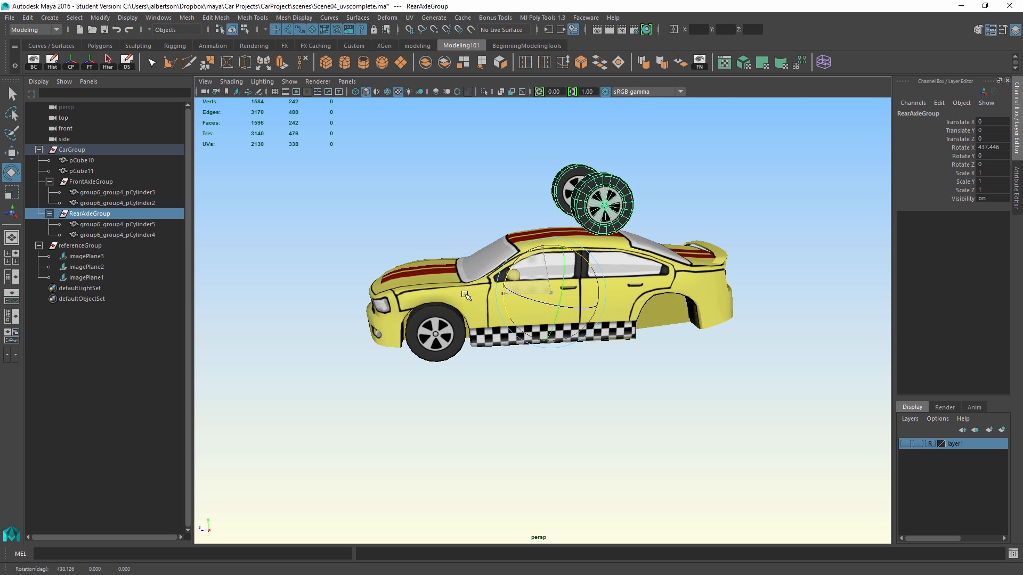
key(ctrl+z)
Center the pivot of RearAxleGroup, and check it against the rear wheel before reselecting the group.
alt+drag(479, 227, 486, 229)
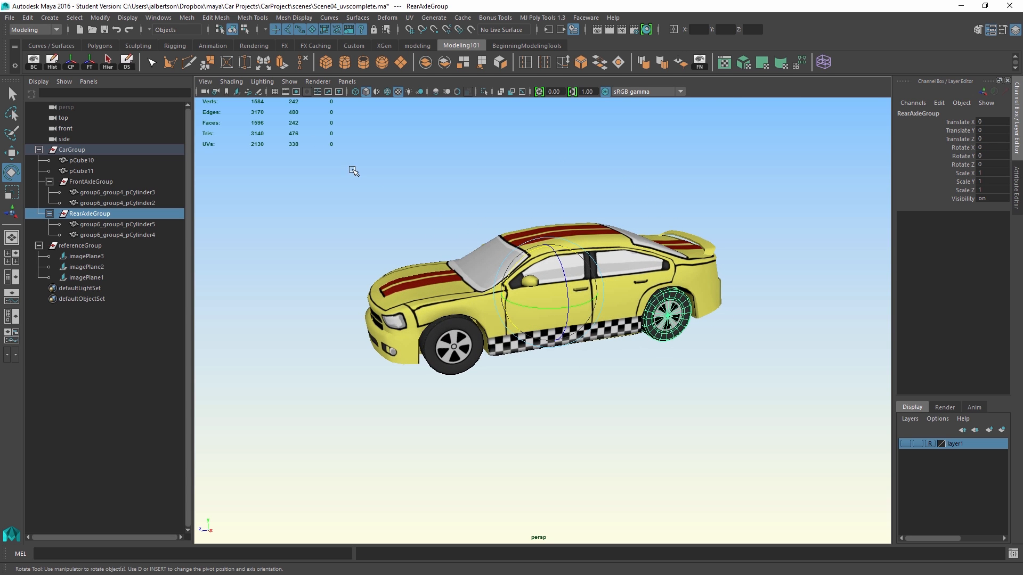
click(73, 63)
alt+drag(511, 290, 559, 372)
click(564, 373)
click(664, 335)
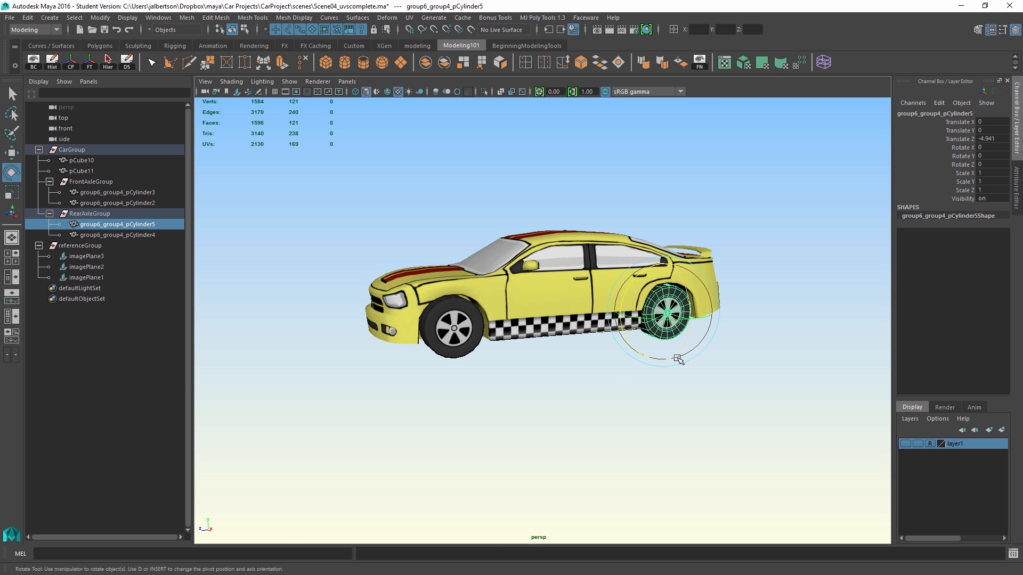
alt+drag(594, 420, 688, 416)
click(119, 212)
Try spinning RearAxleGroup and FrontAxleGroup separately around their own axles, undoing each rotation.
alt+drag(585, 386, 665, 296)
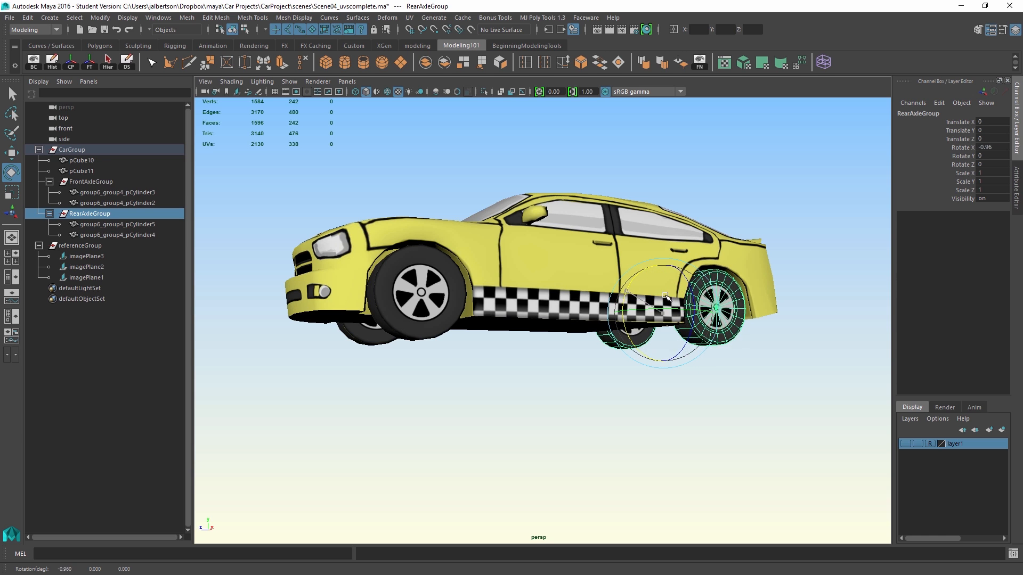
key(ctrl+z)
click(120, 184)
drag(351, 328, 639, 276)
key(ctrl+z)
Try spinning both axle groups together using the rear axle's manipulator, and clear the selection.
ctrl+click(89, 213)
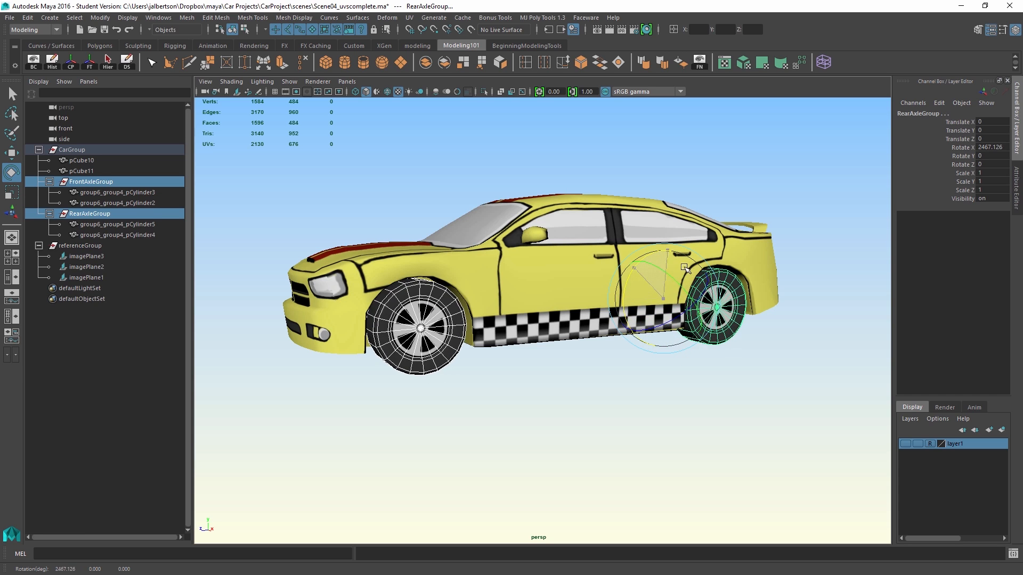
alt+drag(330, 215, 600, 385)
click(478, 403)
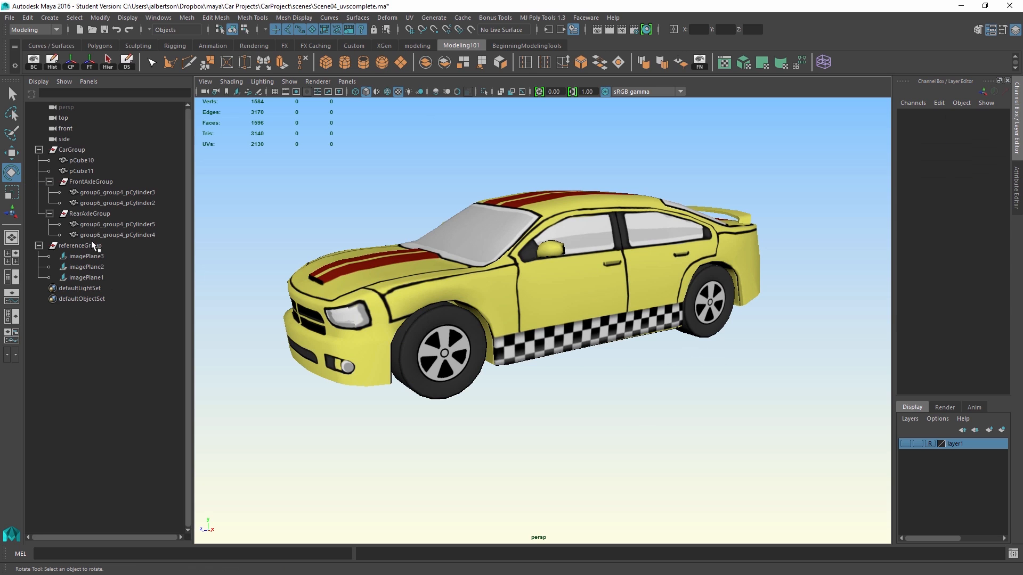
Try spinning both axle groups together using the front axle's manipulator, and undo the rotations.
click(96, 214)
ctrl+click(99, 182)
drag(376, 300, 364, 338)
drag(388, 394, 488, 400)
key(ctrl+z)
key(ctrl+z)
key(ctrl+z)
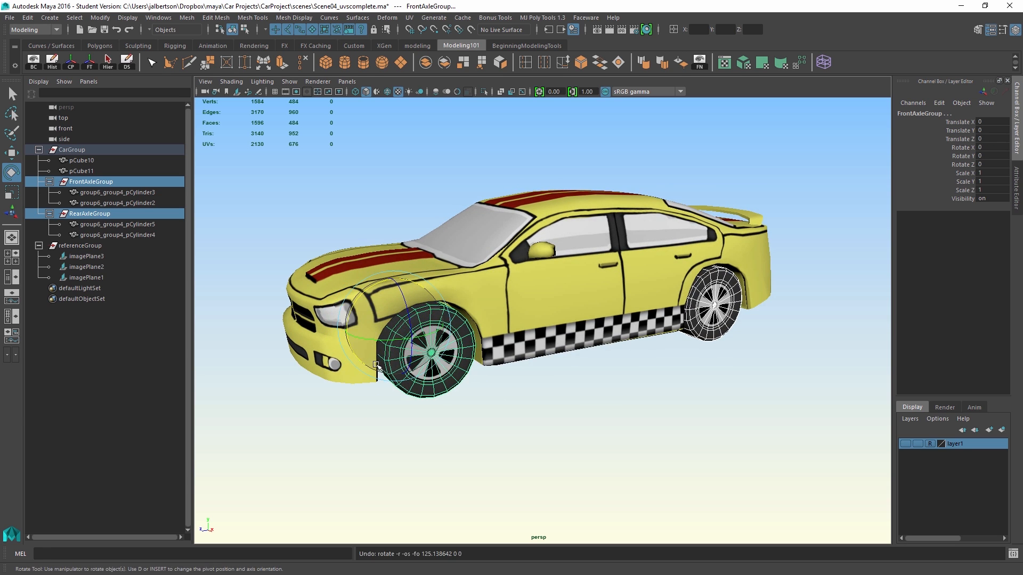
drag(390, 363, 403, 364)
alt+drag(609, 428, 511, 394)
key(ctrl+z)
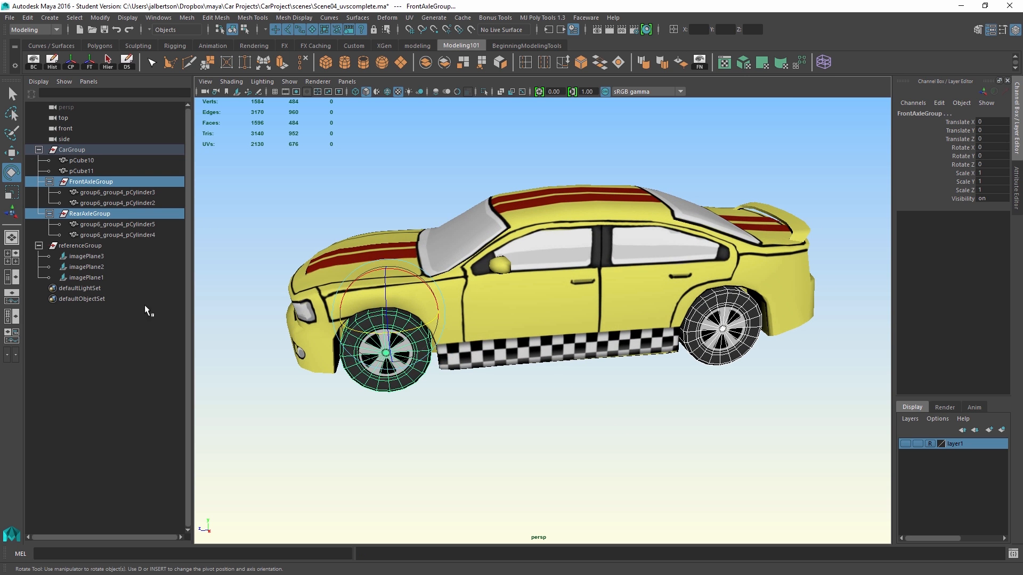
Select RearAxleGroup and FrontAxleGroup in turn, try rotating the front axle, and undo the changes.
click(104, 214)
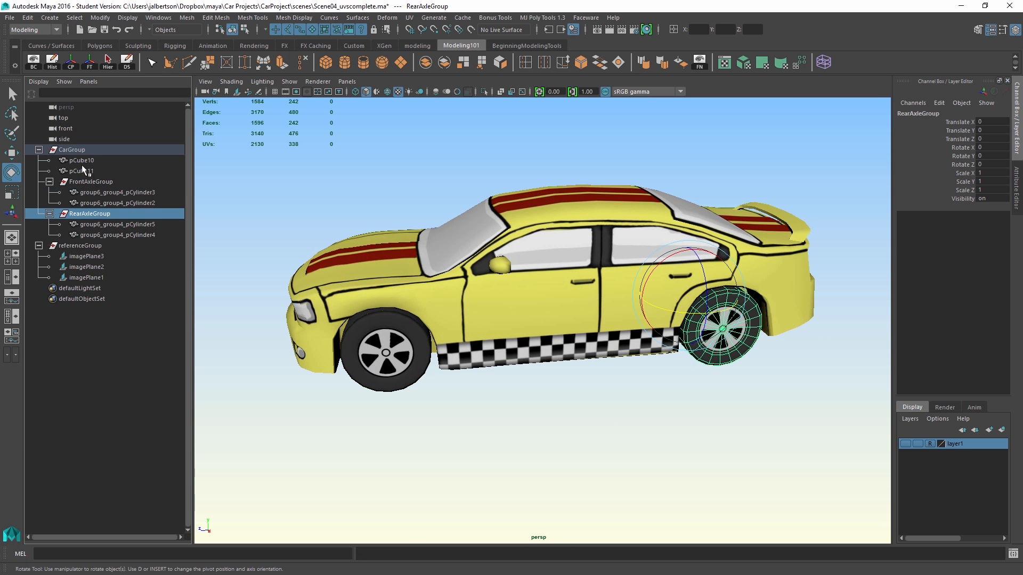
click(94, 182)
alt+drag(357, 336, 371, 335)
key(ctrl+z)
key(ctrl+z)
key(ctrl+z)
key(ctrl+z)
key(ctrl+z)
key(ctrl+z)
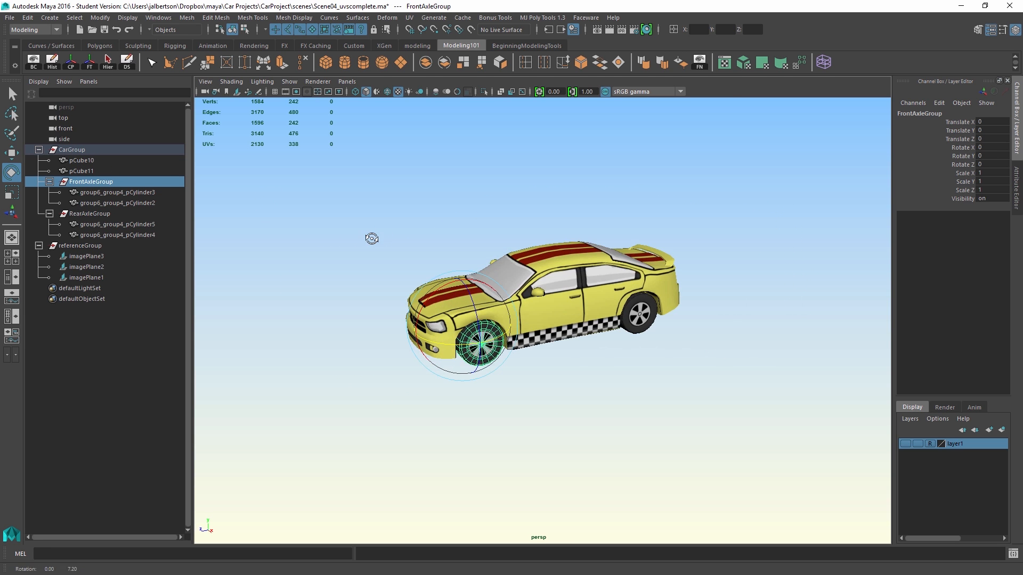
Try moving CarGroup forward about 8.6 cm along Z, and undo the move.
alt+drag(336, 241, 417, 277)
alt+drag(283, 236, 296, 235)
scroll(296, 234, up, 1)
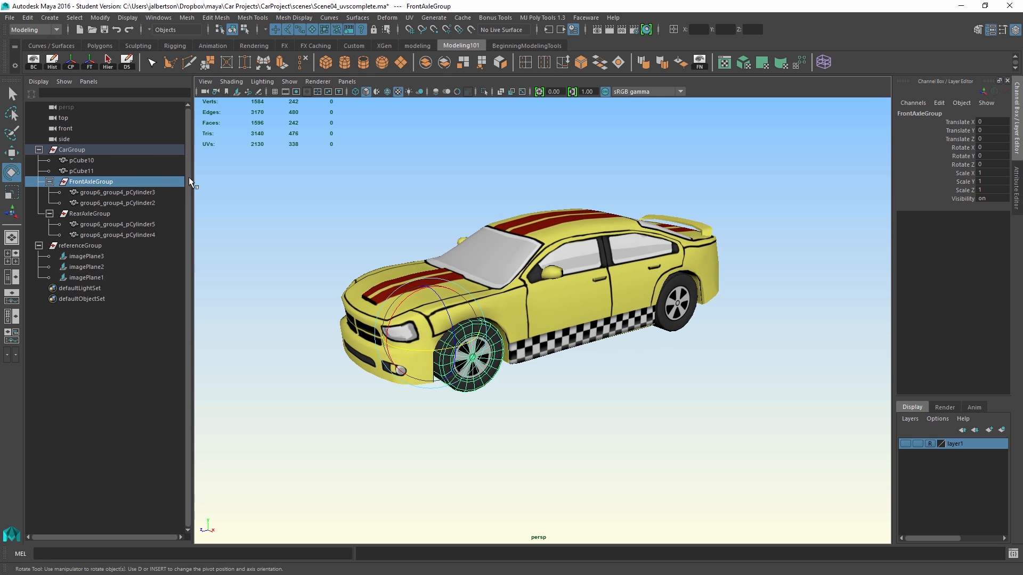
click(129, 150)
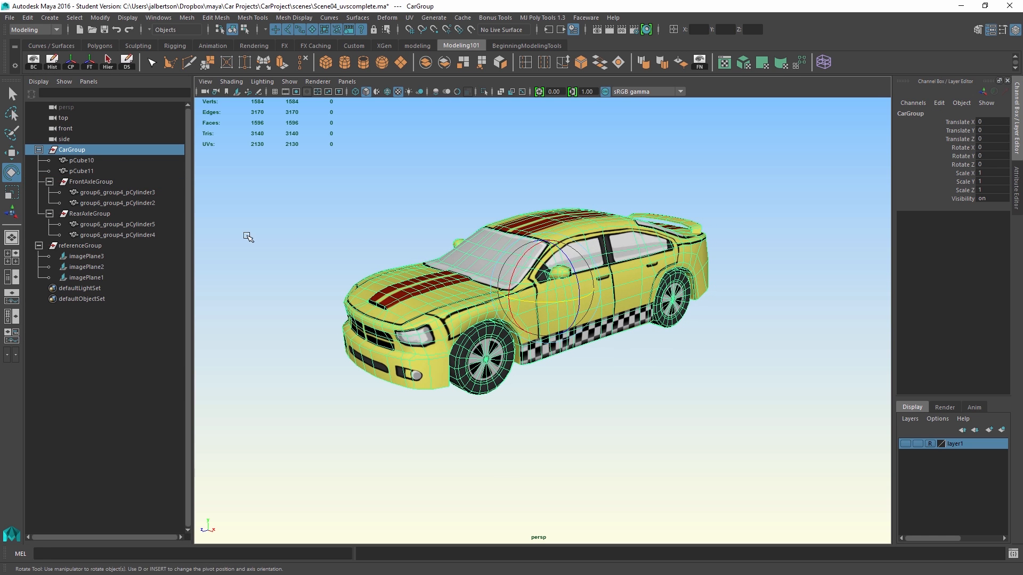
key(w)
mouse_move(367, 234)
alt+mouse_down()
mouse_move(321, 231)
mouse_move(354, 234)
alt+mouse_up()
scroll(489, 273, down, 3)
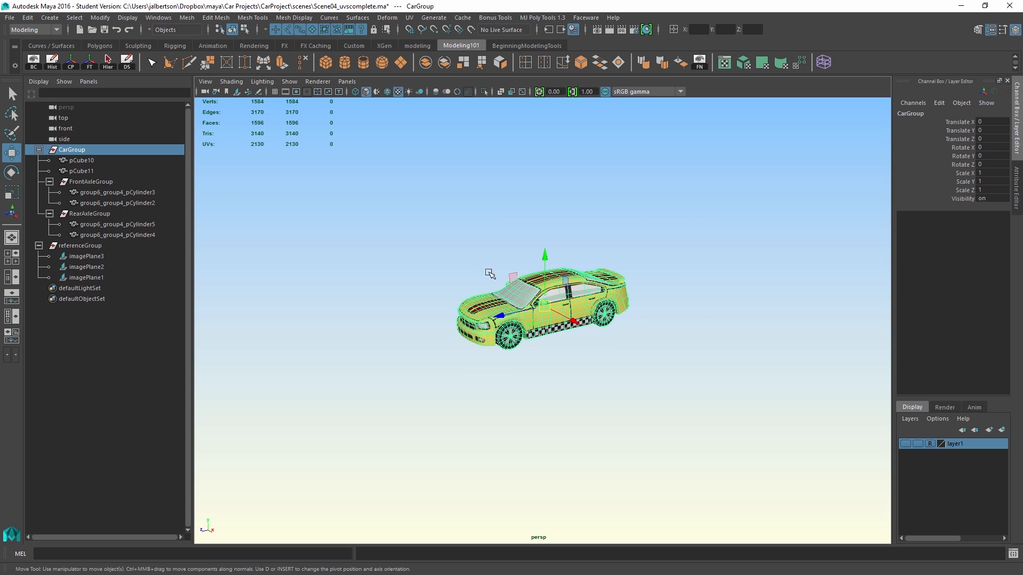
drag(498, 316, 283, 372)
key(ctrl+z)
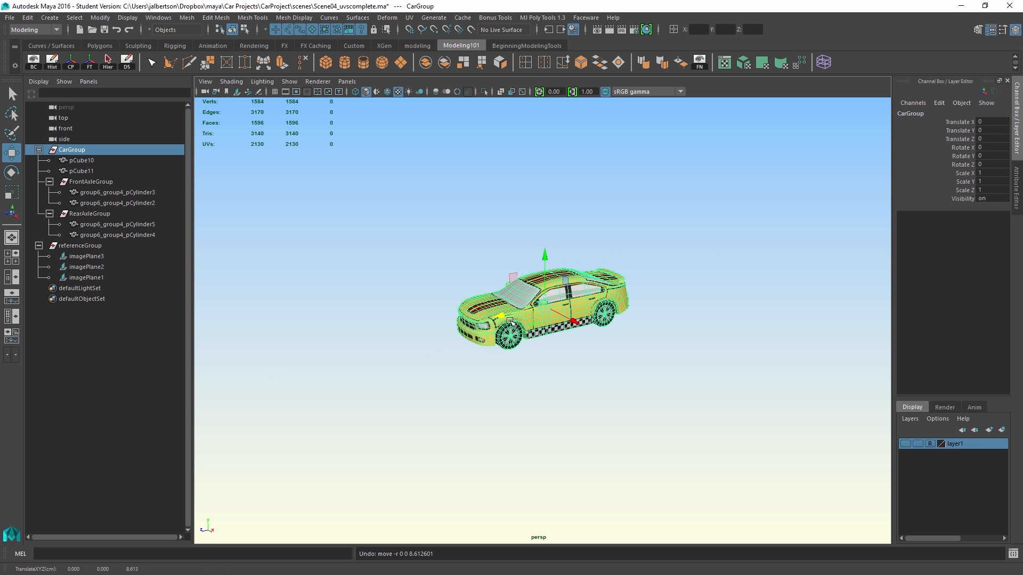
Unparent group6_group4_pCylinder4 from RearAxleGroup by placing it at the top level above CarGroup.
scroll(664, 368, up, 3)
alt+drag(664, 368, 733, 361)
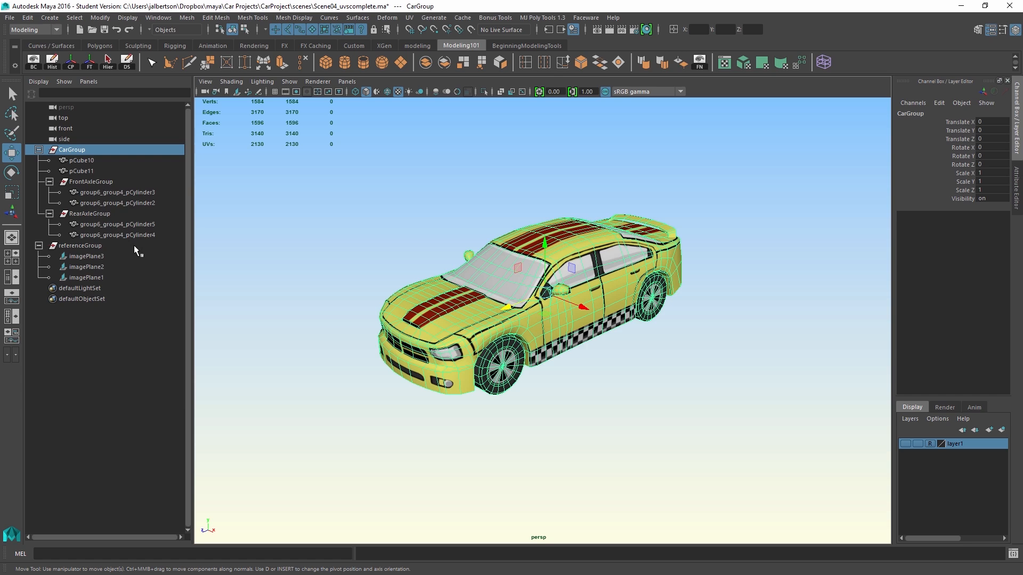
alt+drag(357, 297, 402, 295)
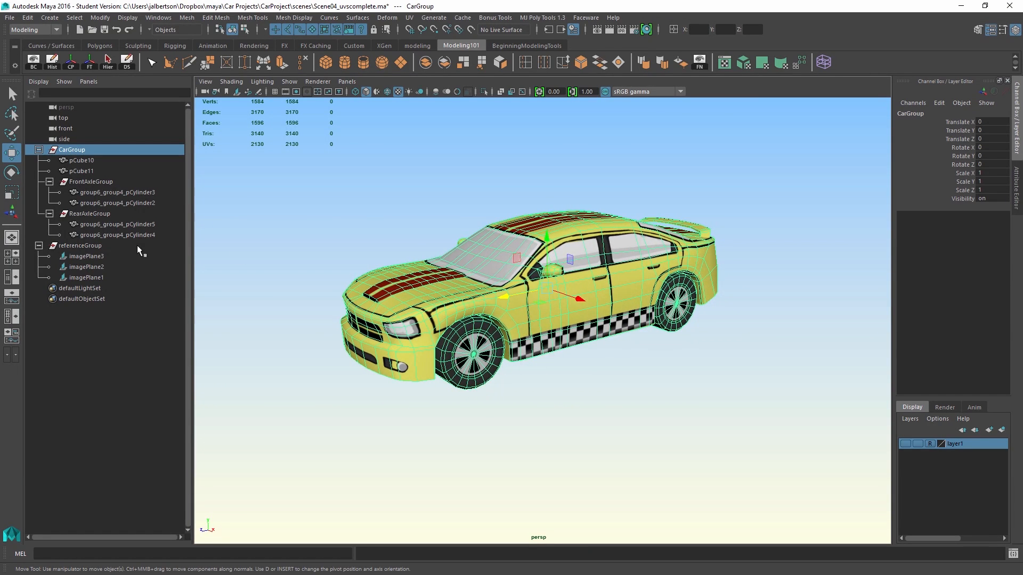
click(135, 235)
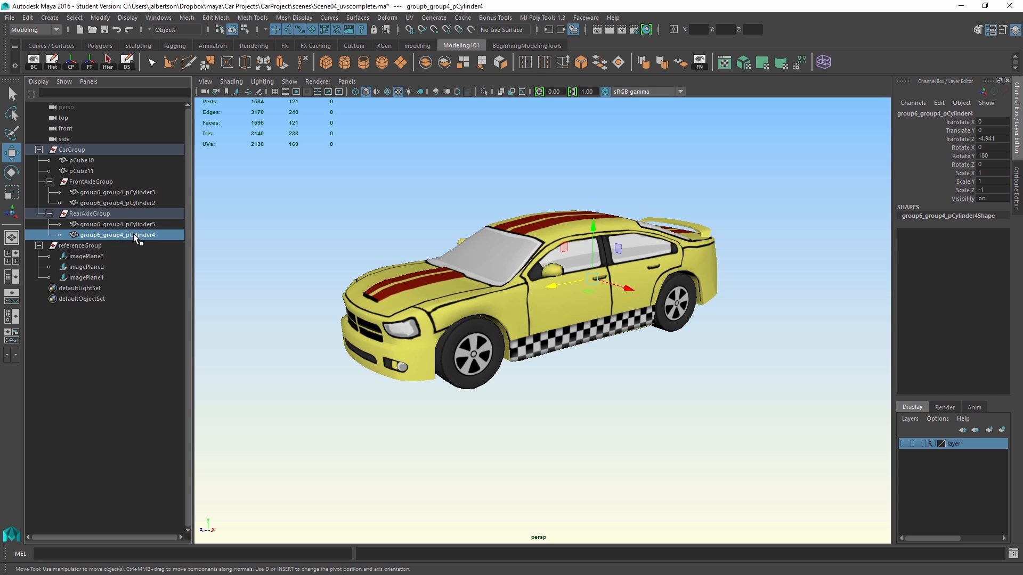
middle_drag(97, 235, 95, 144)
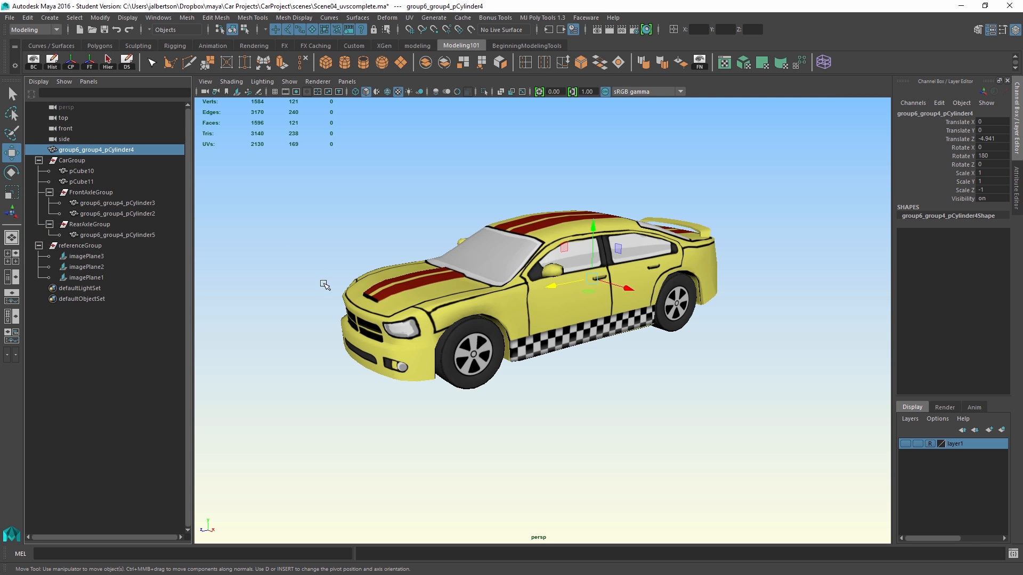
Try rotating RearAxleGroup without its detached wheel, and undo the rotation.
alt+drag(323, 284, 318, 287)
click(113, 226)
key(e)
alt+drag(624, 328, 407, 301)
key(ctrl+z)
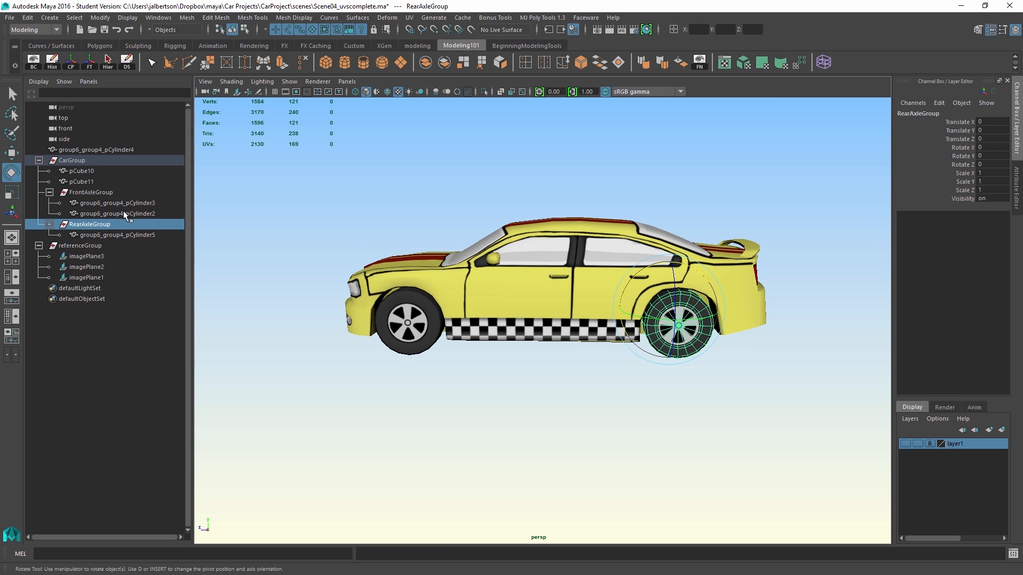
Try moving the detached wheel group6_group4_pCylinder4 separately from the car, and undo the move.
click(91, 149)
alt+drag(270, 244, 454, 267)
key(w)
alt+drag(502, 291, 533, 291)
alt+drag(568, 272, 555, 264)
drag(538, 334, 446, 331)
alt+drag(536, 370, 605, 400)
click(89, 225)
key(ctrl+z)
key(ctrl+z)
key(ctrl+z)
Parent the car body pCube10 under group6_group4_pCylinder5 in RearAxleGroup, and expand that wheel's hierarchy.
alt+drag(495, 375, 479, 367)
middle_drag(62, 150, 129, 237)
middle_drag(75, 170, 92, 233)
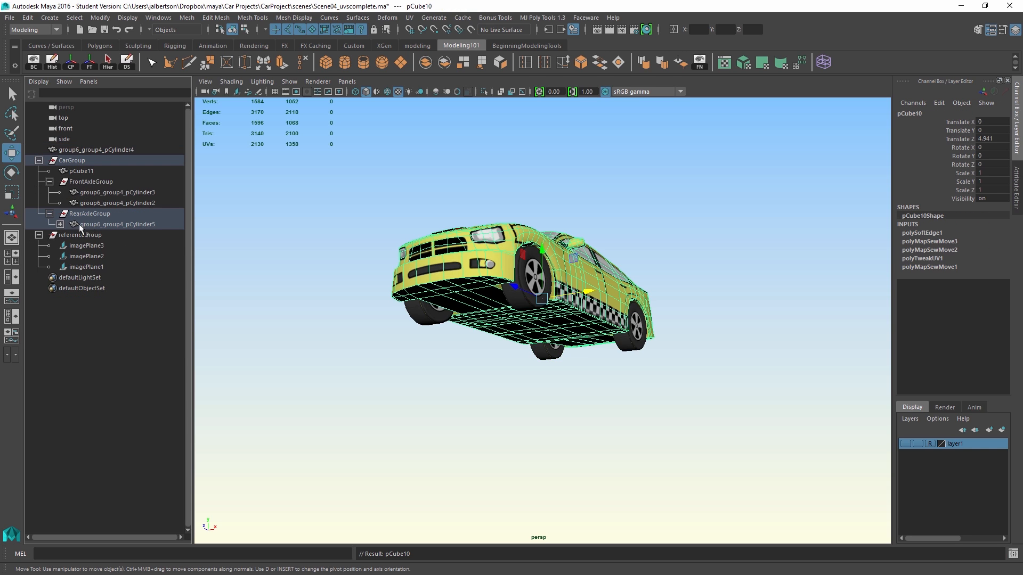
click(60, 224)
Select RearAxleGroup, its wheel group6_group4_pCylinder5 and pCube10 in turn to examine which geometry each one includes.
alt+drag(327, 281, 352, 266)
click(115, 215)
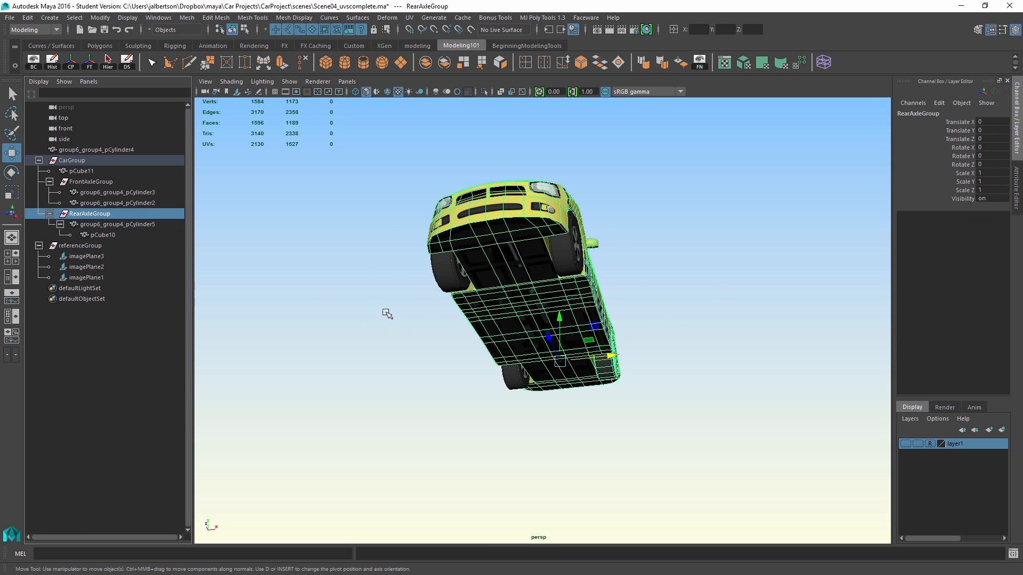
alt+drag(386, 314, 338, 285)
click(152, 224)
click(139, 235)
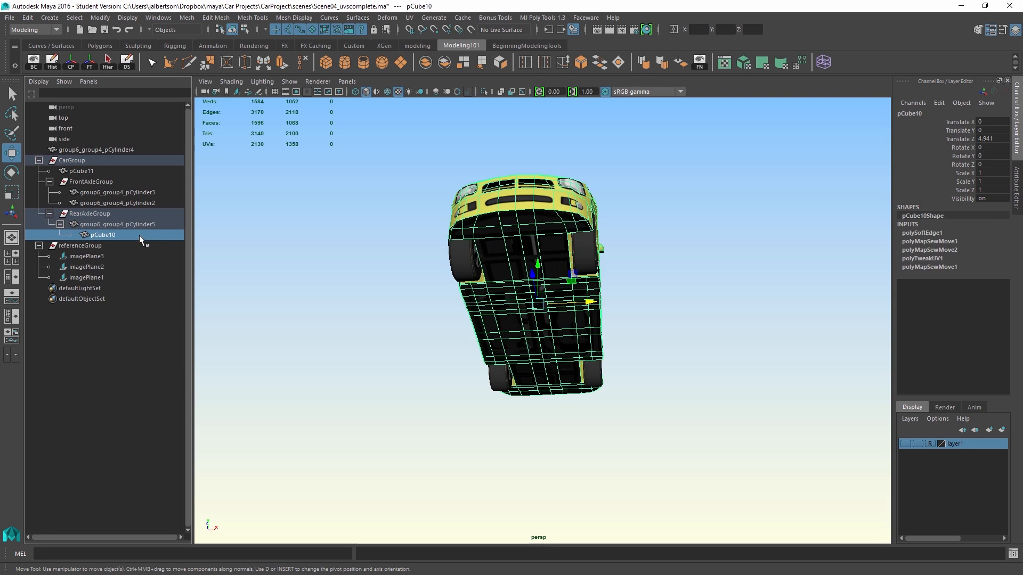
alt+drag(301, 272, 372, 297)
Undo the parenting of pCube10 so it sits directly under CarGroup.
click(118, 225)
key(ctrl+z)
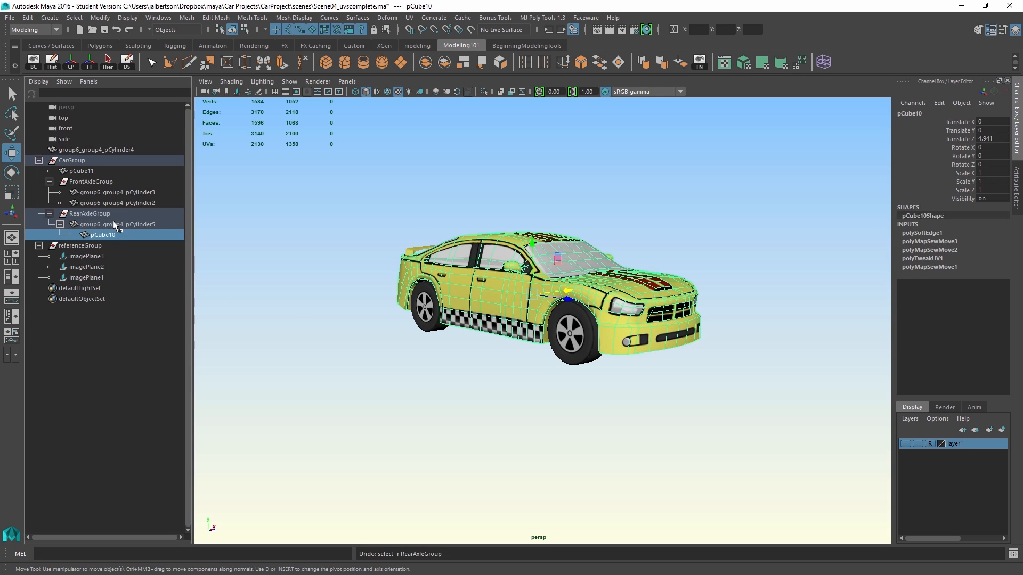
key(ctrl+z)
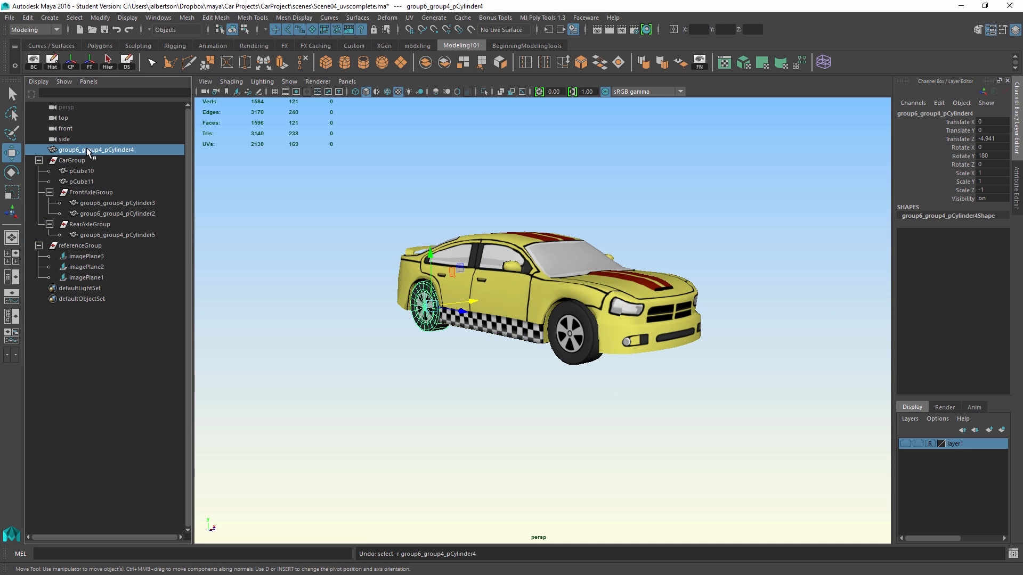
Parent the detached wheel group6_group4_pCylinder4 under the wheel group6_group4_pCylinder5 in RearAxleGroup.
middle_drag(114, 225, 117, 232)
ctrl+click(120, 234)
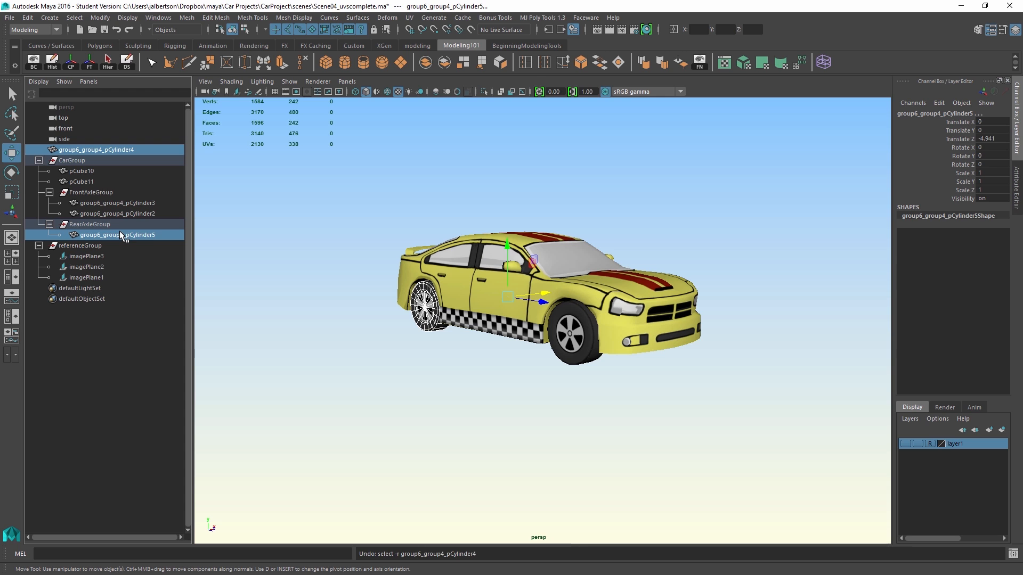
key(p)
Try rotating group6_group4_pCylinder5 together with its child wheel, and undo the rotation.
alt+drag(425, 358, 612, 373)
click(150, 225)
scroll(457, 309, up, 10)
scroll(311, 238, down, 5)
alt+drag(403, 276, 276, 238)
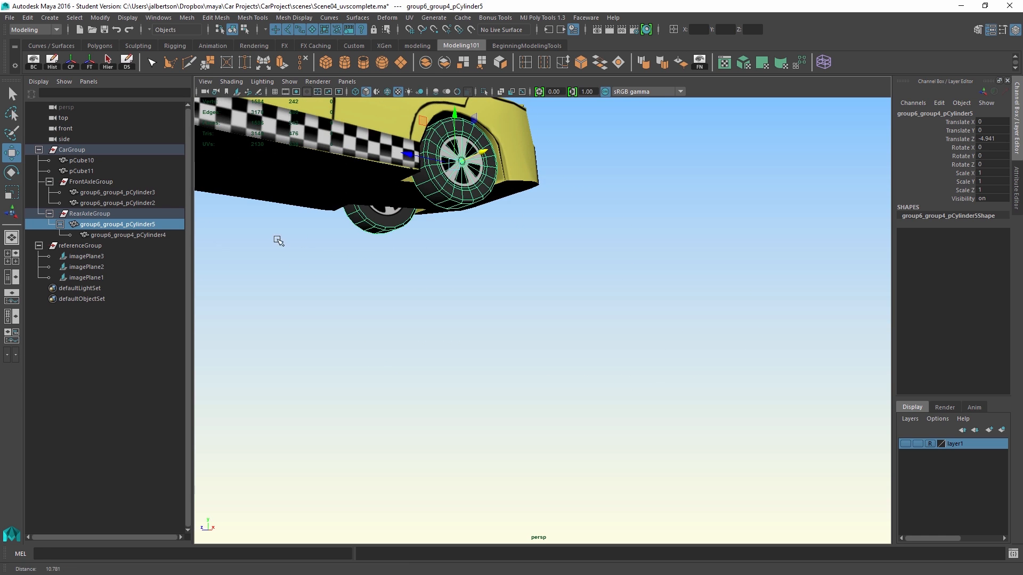
click(139, 225)
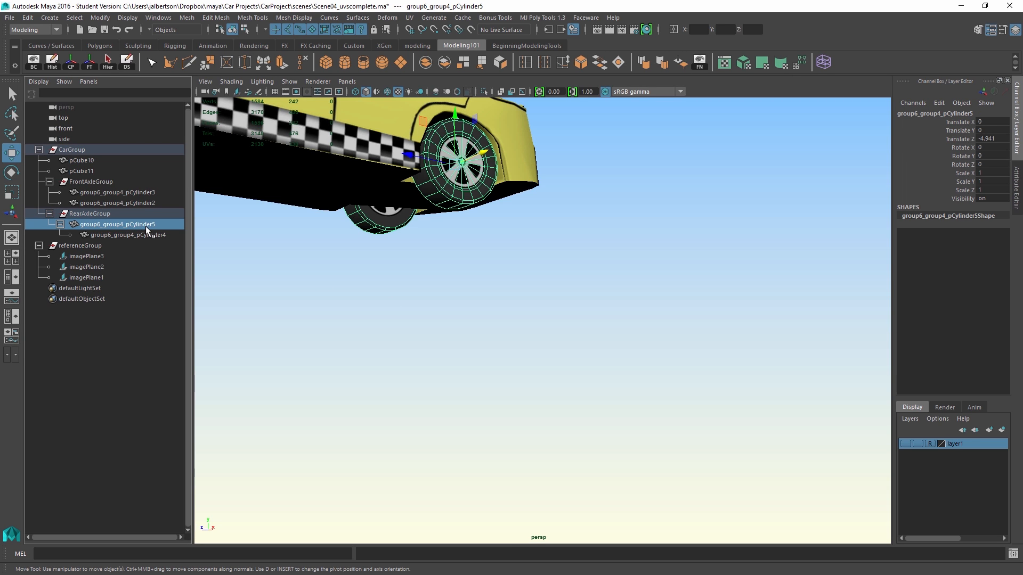
alt+drag(525, 271, 534, 267)
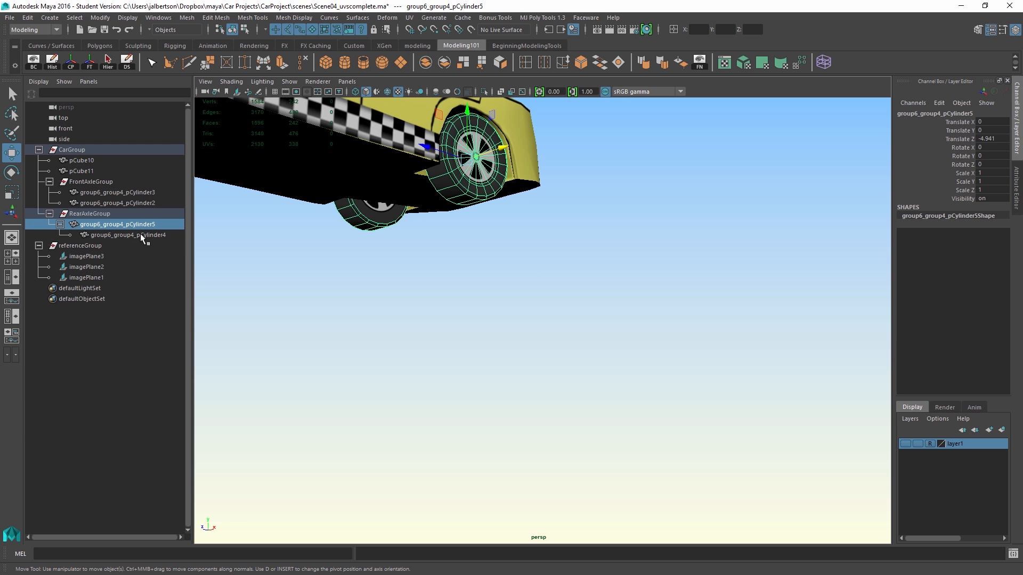
key(e)
mouse_move(442, 157)
alt+mouse_down()
mouse_move(465, 138)
mouse_move(455, 149)
mouse_move(490, 143)
mouse_move(429, 169)
alt+mouse_up()
key(ctrl+z)
key(ctrl+z)
Reparent group6_group4_pCylinder4 directly under RearAxleGroup, out of the other rear wheel's hierarchy.
alt+drag(638, 230, 468, 235)
click(108, 235)
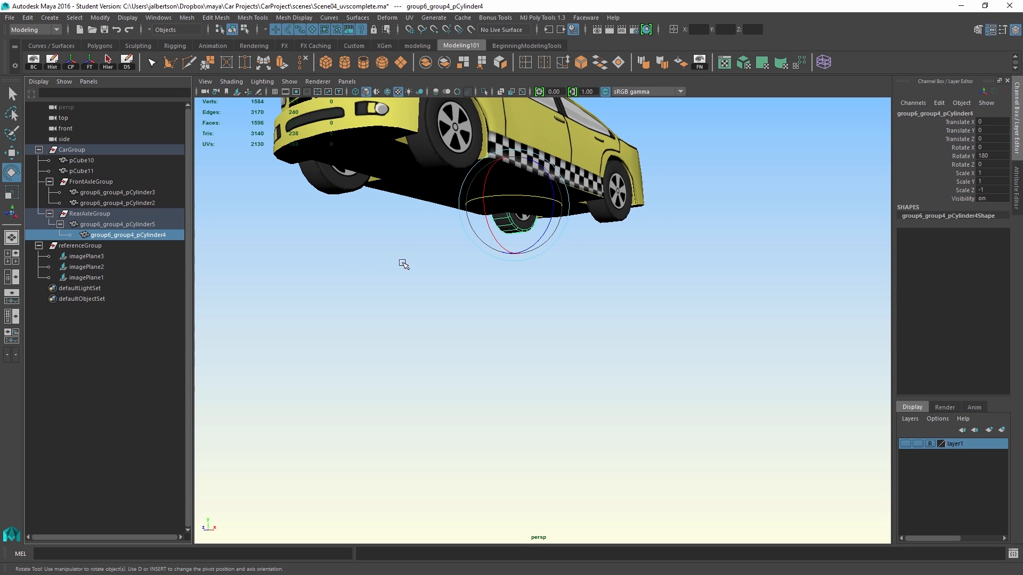
middle_drag(130, 233, 104, 213)
Rotate RearAxleGroup about 83 degrees around the X axis to turn both rear wheels together.
click(105, 214)
mouse_move(549, 263)
mouse_down()
mouse_move(573, 267)
mouse_move(551, 272)
mouse_up()
alt+drag(472, 264, 456, 289)
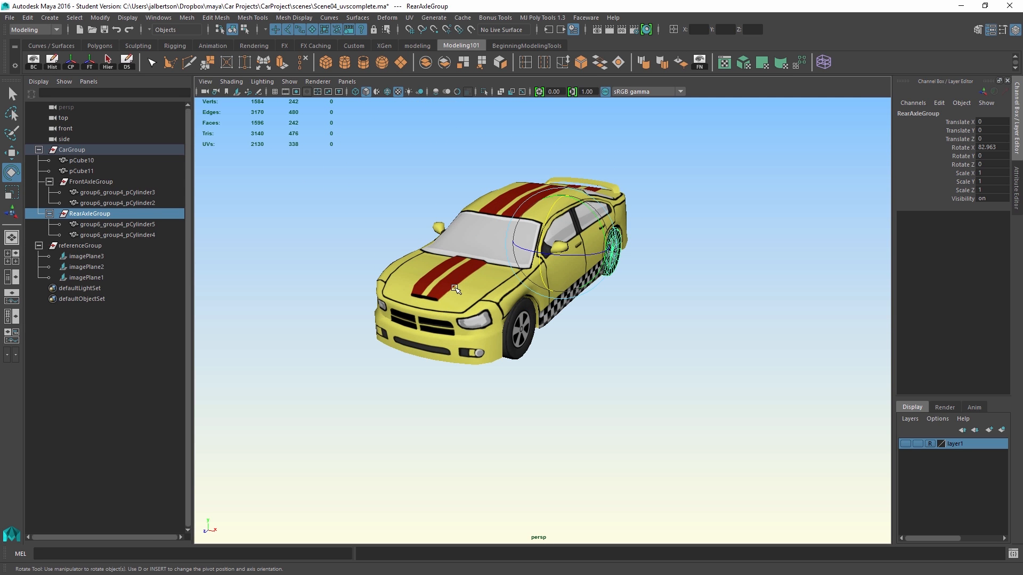
key(alt)
alt+drag(606, 368, 683, 383)
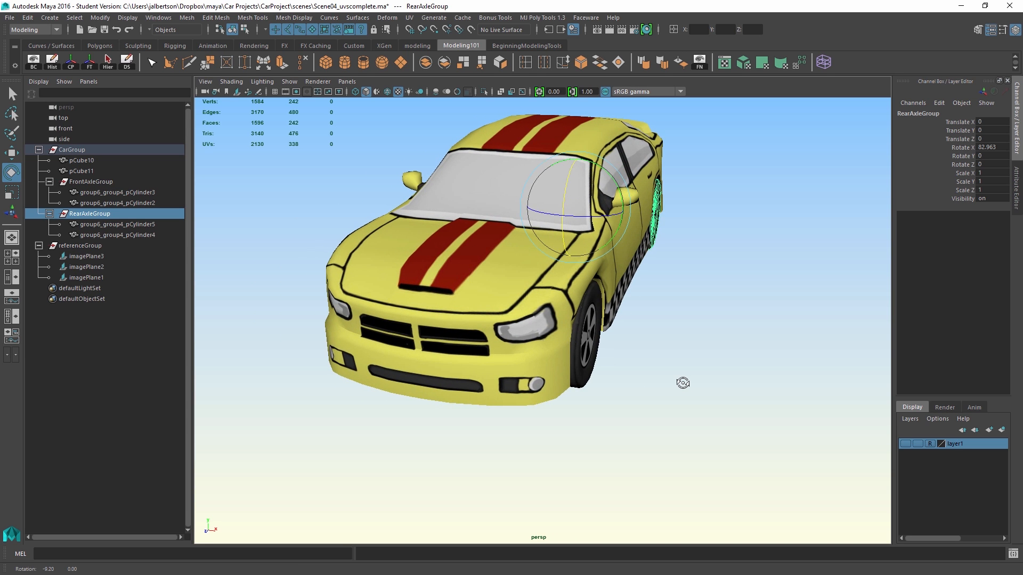